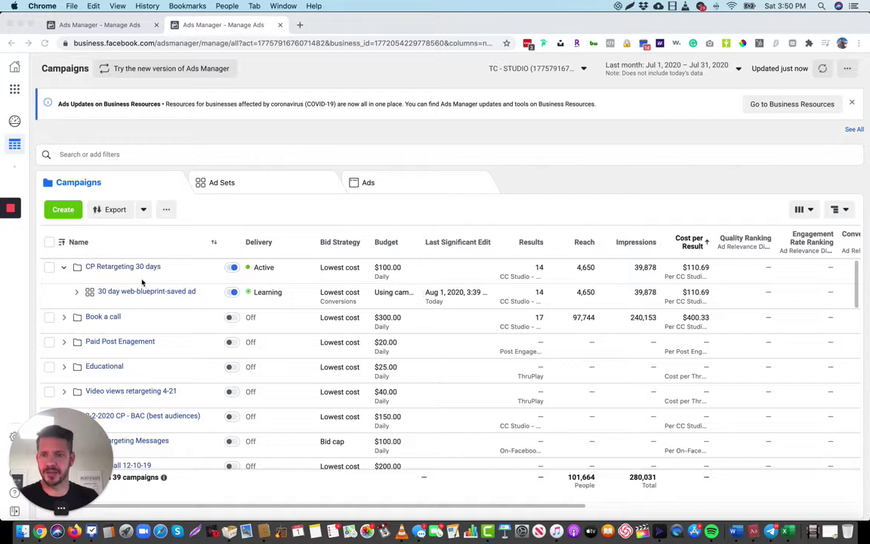
- Expand the CP Retargeting 30 days campaign and its 30 day web-blueprint-saved ad set
click(63, 268)
scroll(366, 298, down, 3)
scroll(367, 302, up, 3)
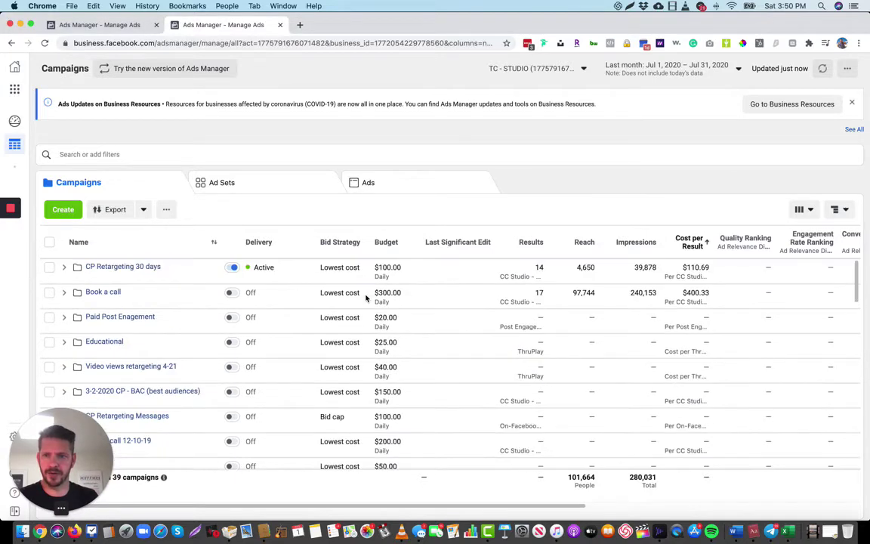
click(64, 267)
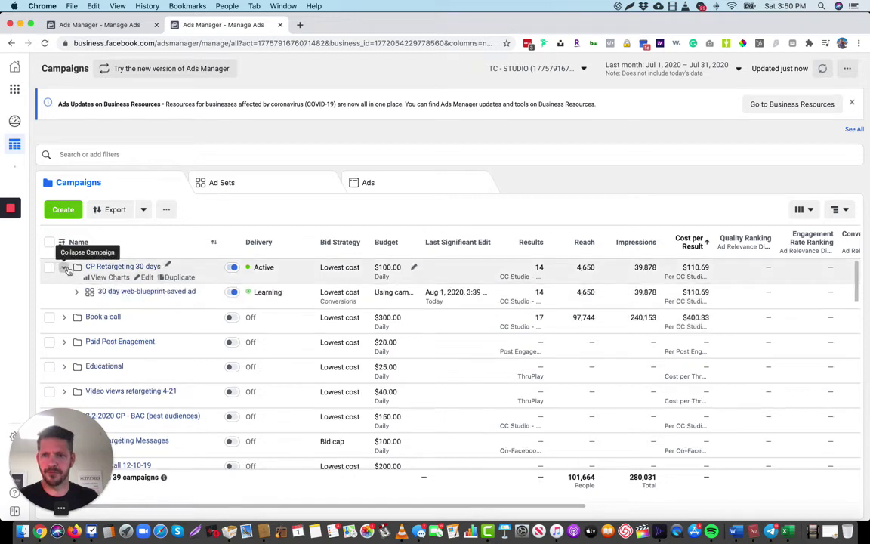
click(77, 294)
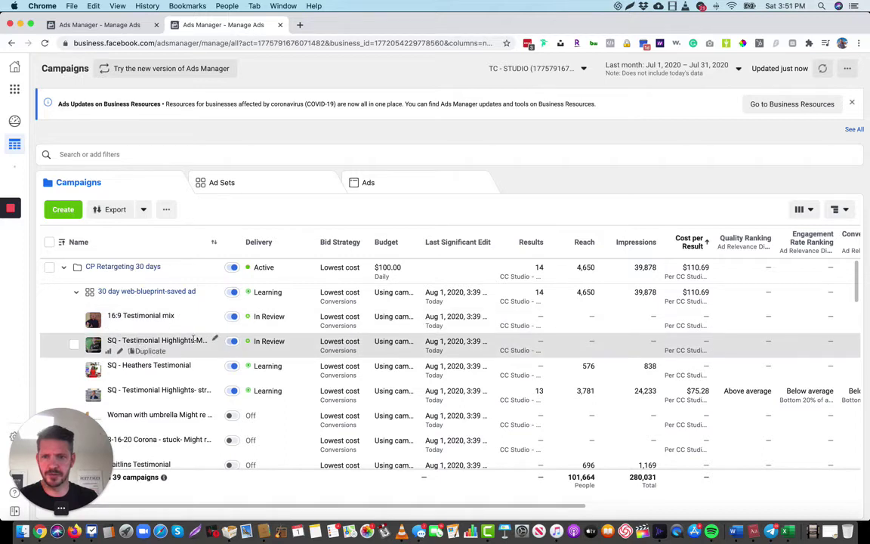
- Open the SQ - Testimonial Highlights-Mix ad and scroll its edit panel down to Media
click(121, 353)
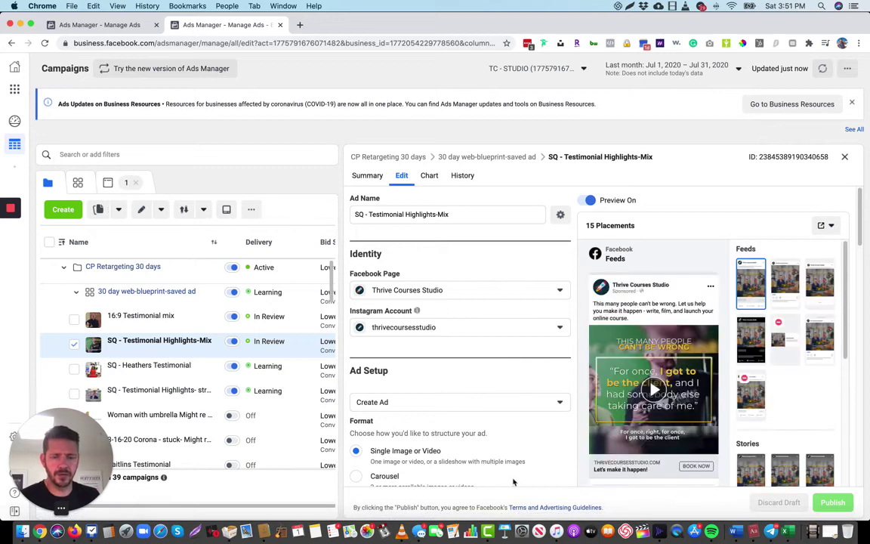
scroll(531, 407, down, 2)
scroll(531, 407, down, 3)
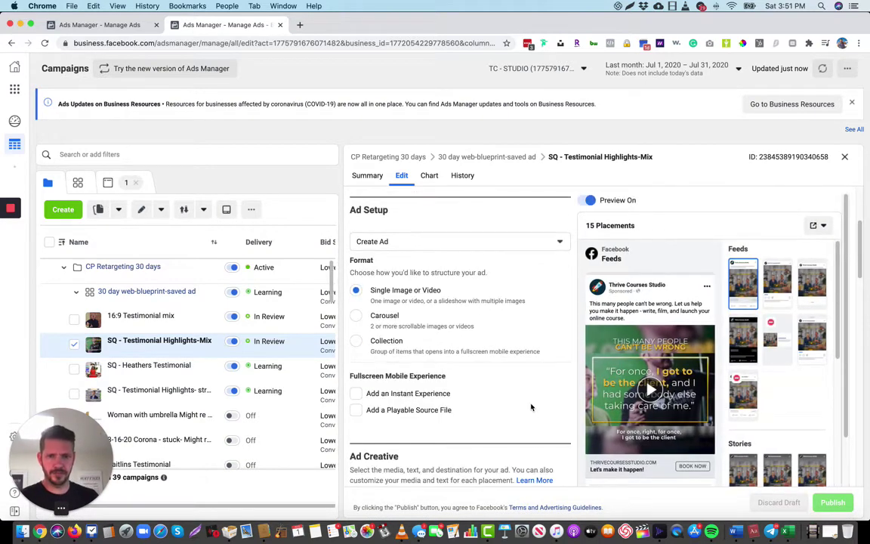
scroll(531, 407, down, 2)
scroll(531, 407, down, 3)
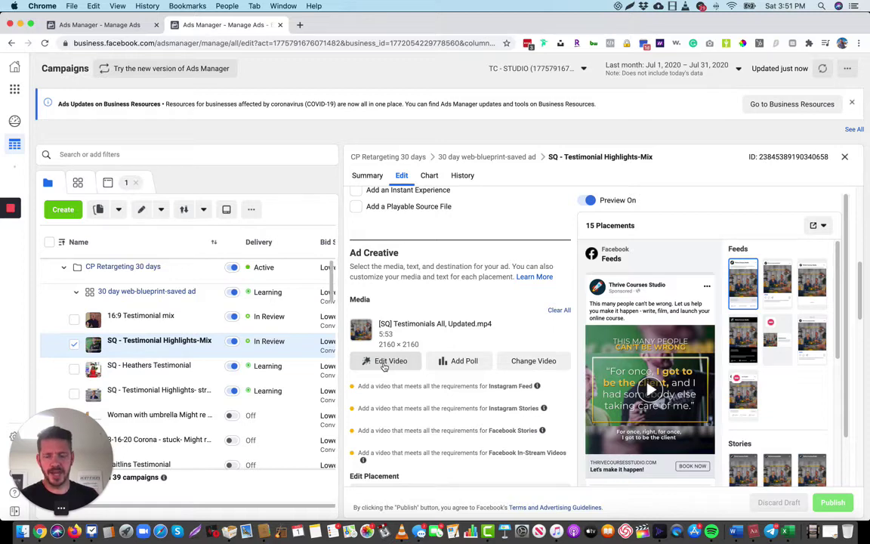
- Open Edit Video under Media and choose Captions in the Editing 15 Placements dialog
click(384, 365)
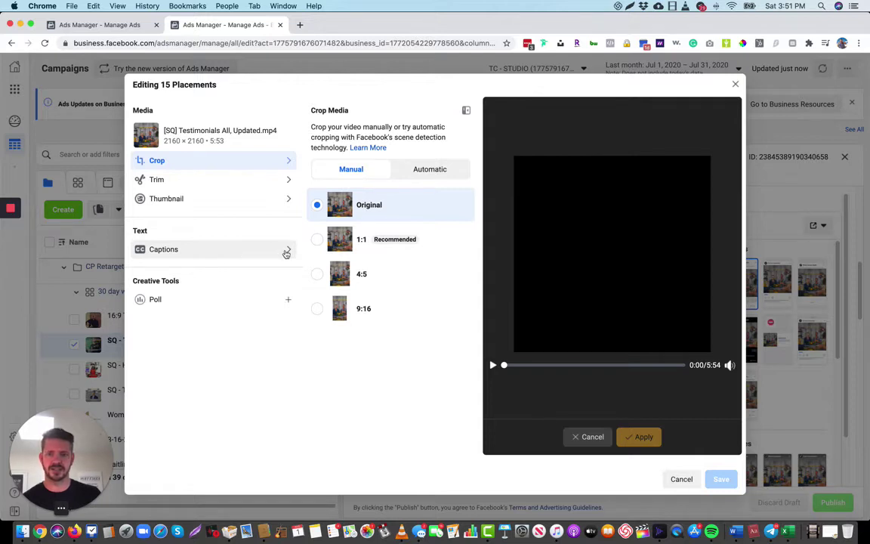
click(287, 254)
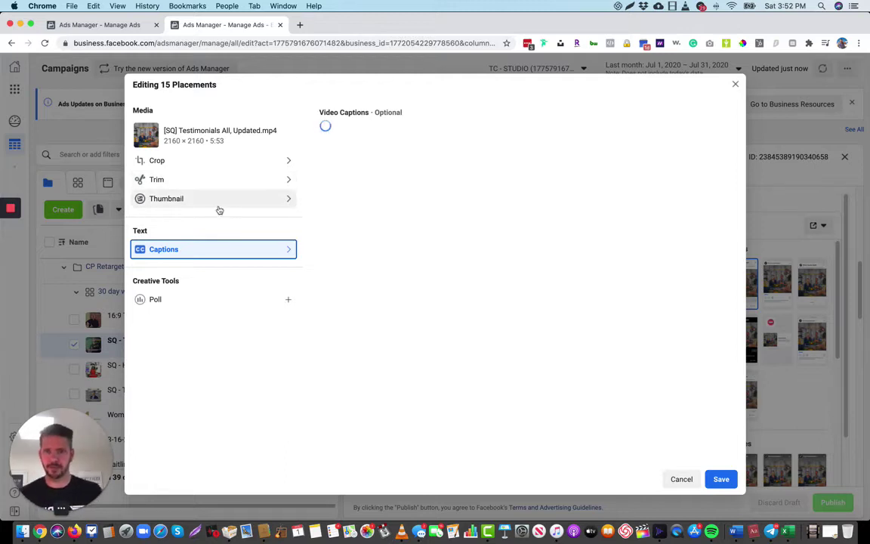
- Check the Manual thumbnail option, keep the thumbnail Automatic, and return to Captions
click(285, 202)
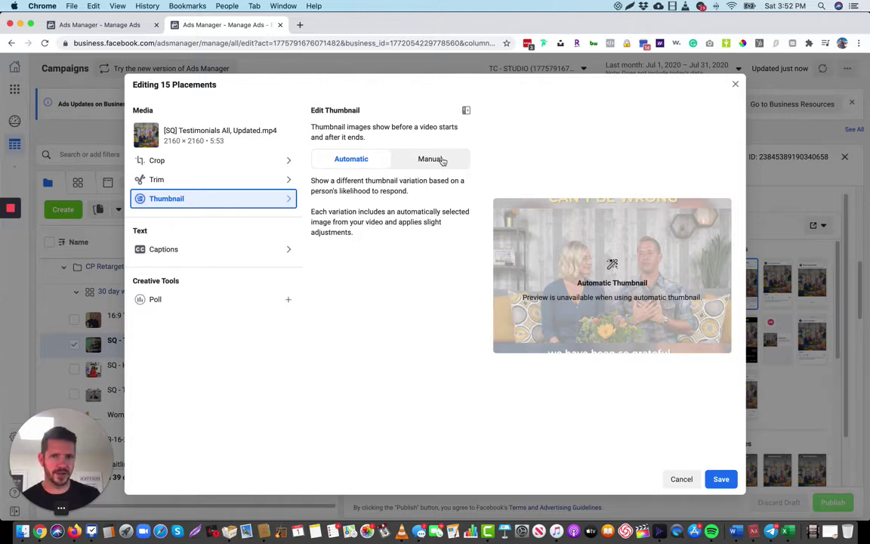
click(443, 161)
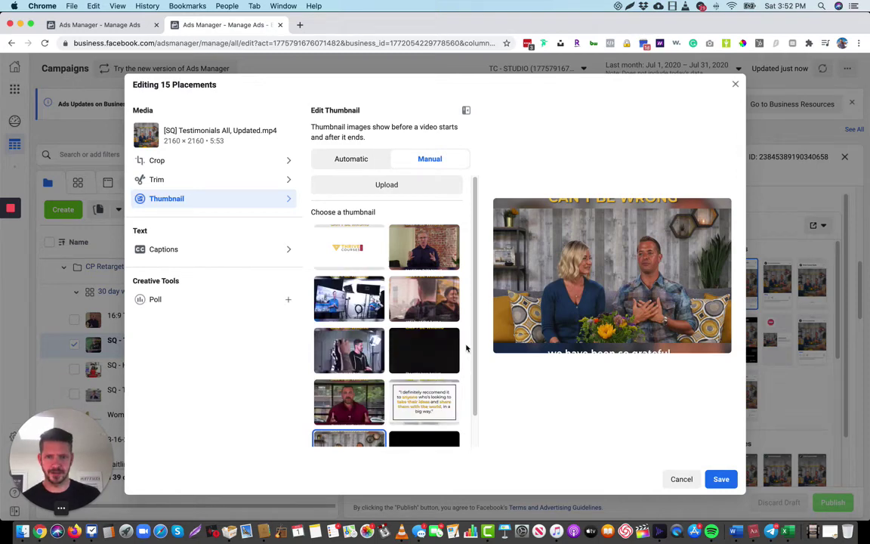
scroll(319, 315, down, 1)
scroll(319, 315, up, 1)
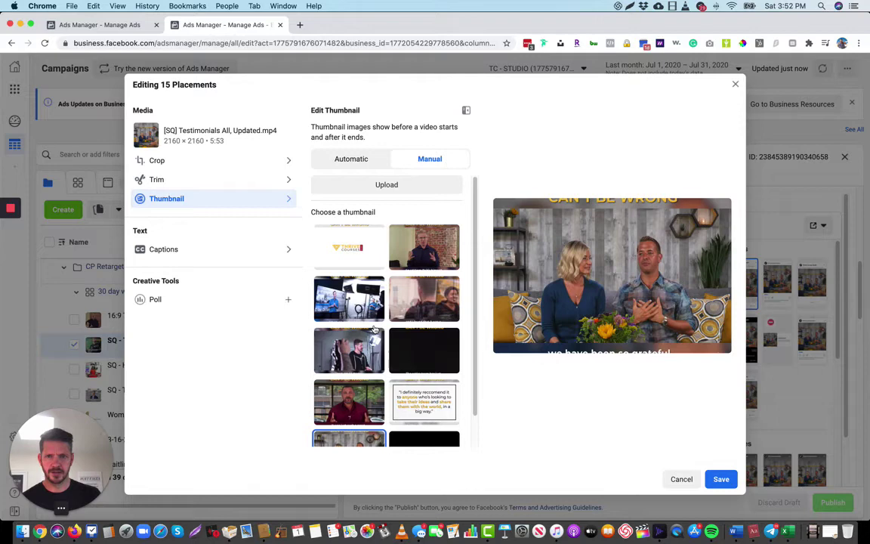
click(354, 161)
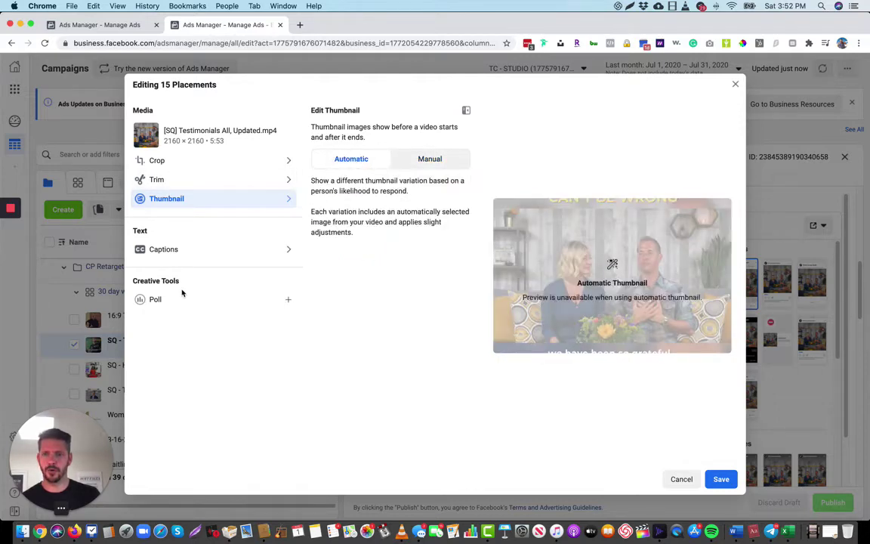
click(199, 253)
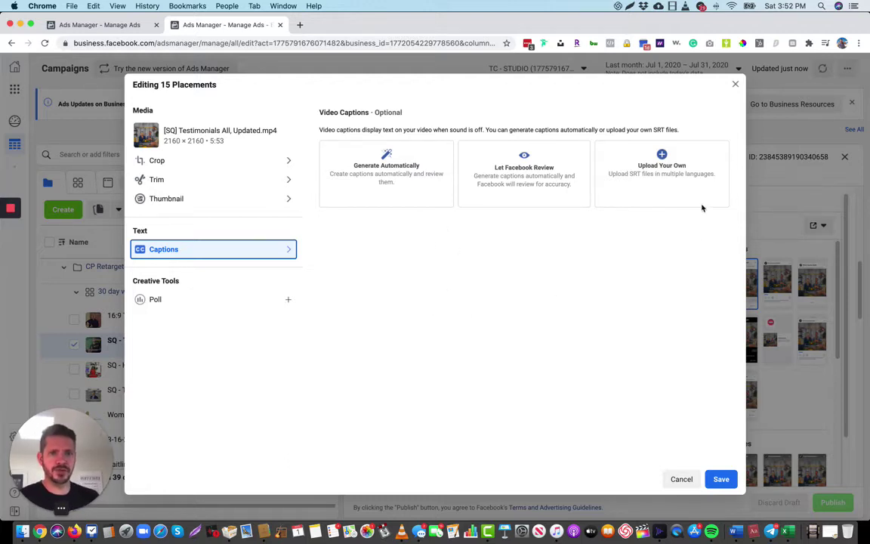
mouse_move(386, 173)
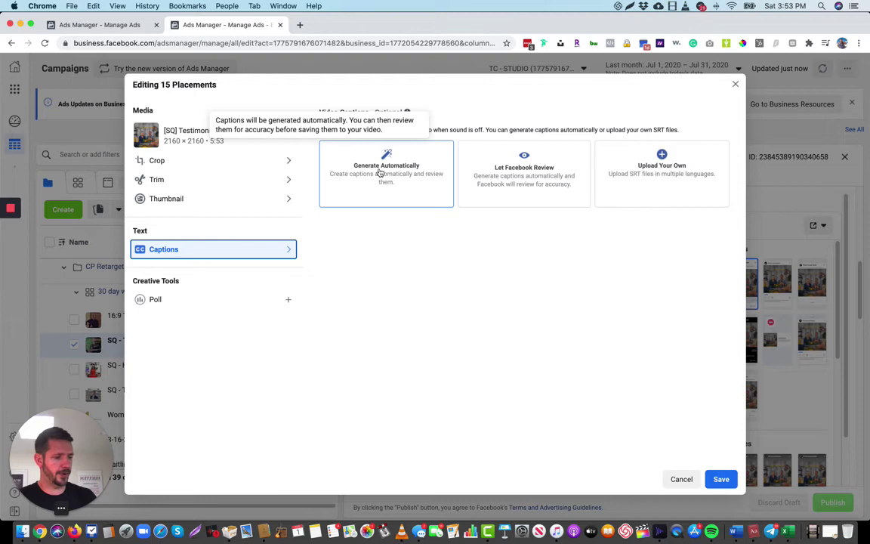
- Choose Generate Automatically to create timed captions for the testimonial video
click(380, 173)
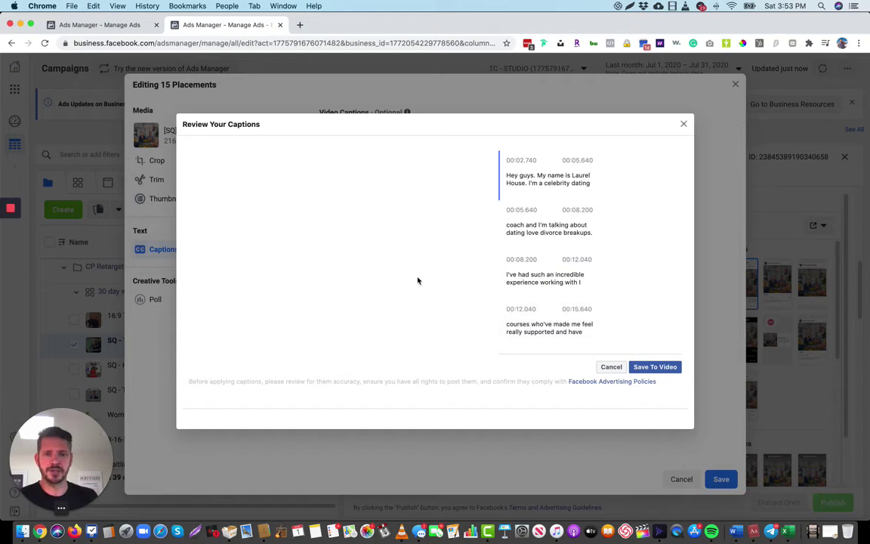
mouse_move(574, 317)
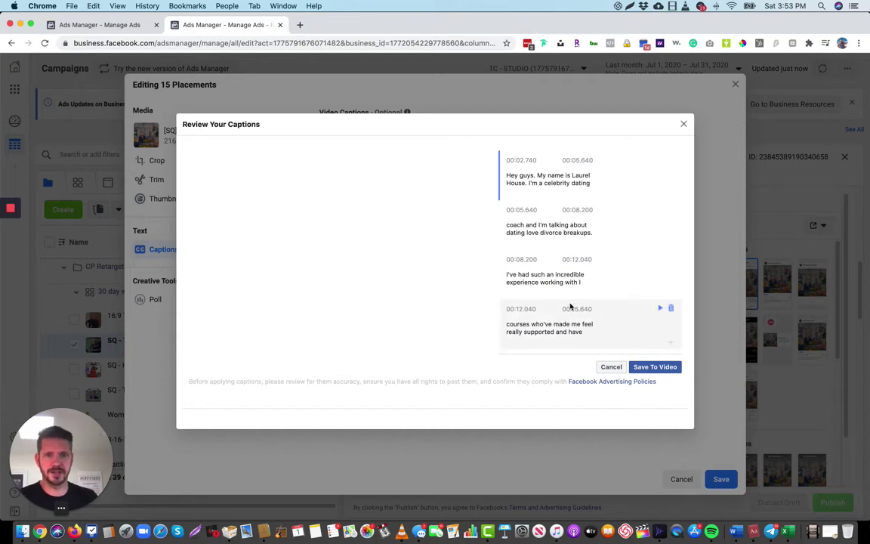
scroll(572, 306, down, 2)
scroll(571, 305, down, 5)
scroll(570, 303, down, 5)
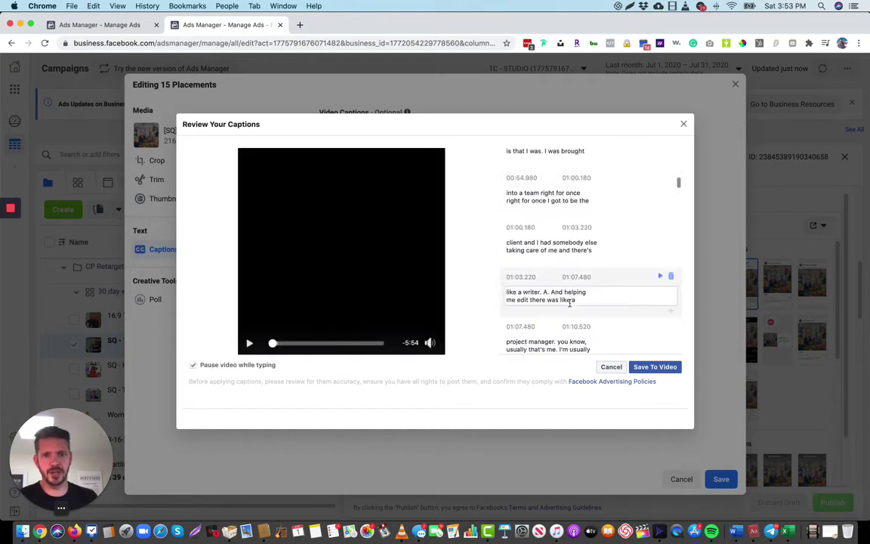
scroll(570, 302, down, 3)
click(249, 345)
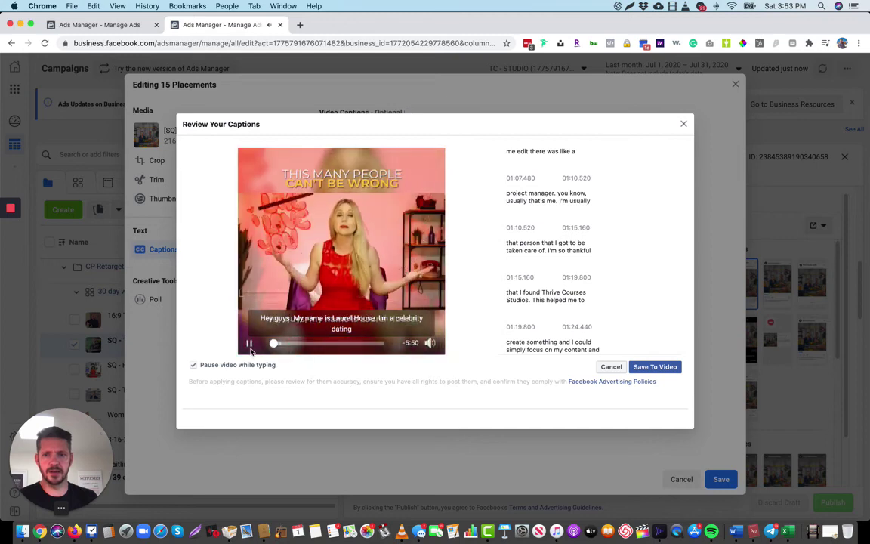
click(250, 343)
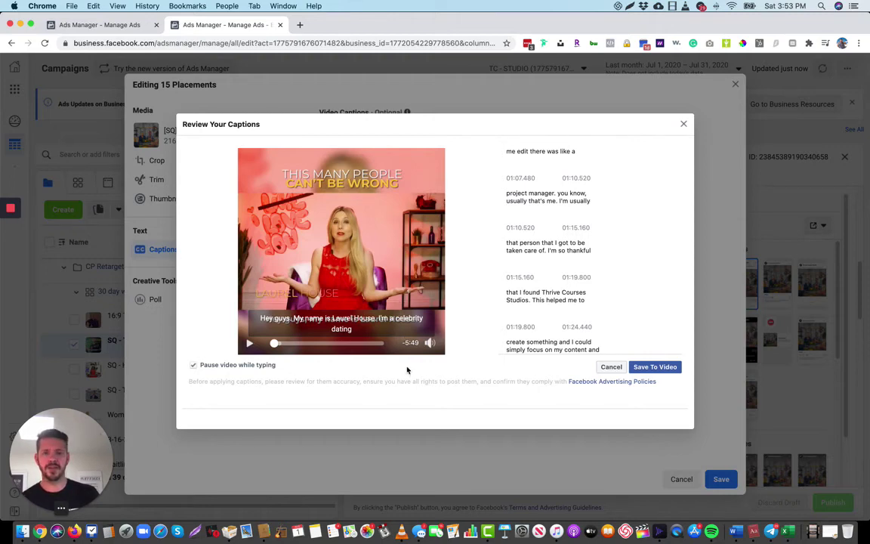
scroll(563, 317, down, 1)
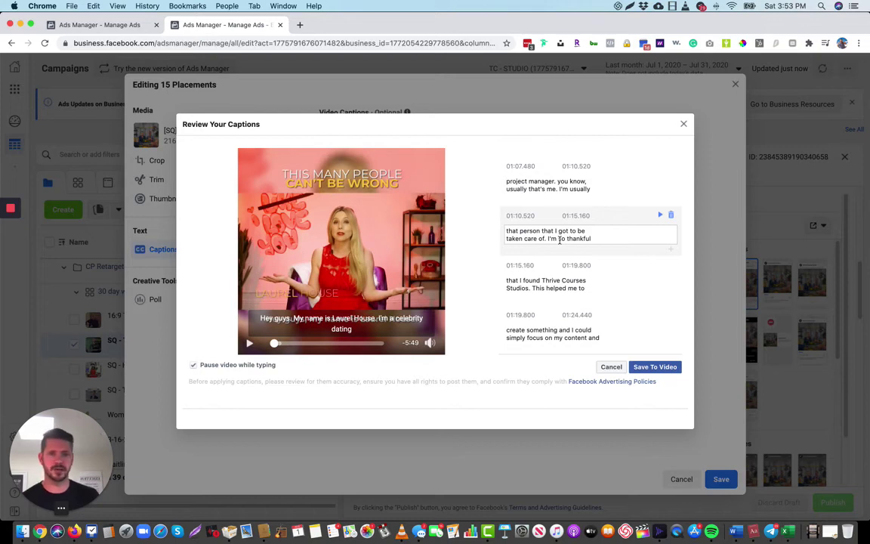
- Edit the 01:10.520 'that person that I got to be' caption, scrolling up to the 'like a writer' line
click(559, 241)
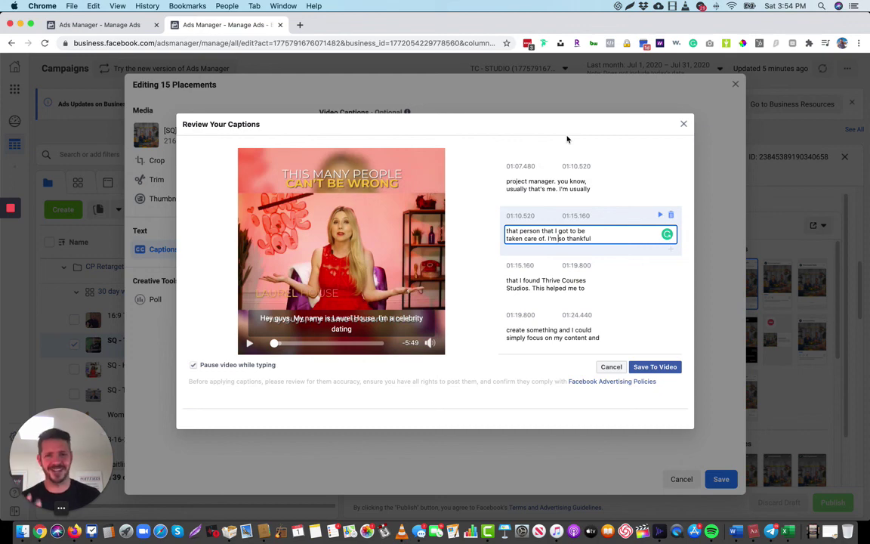
scroll(571, 143, up, 1)
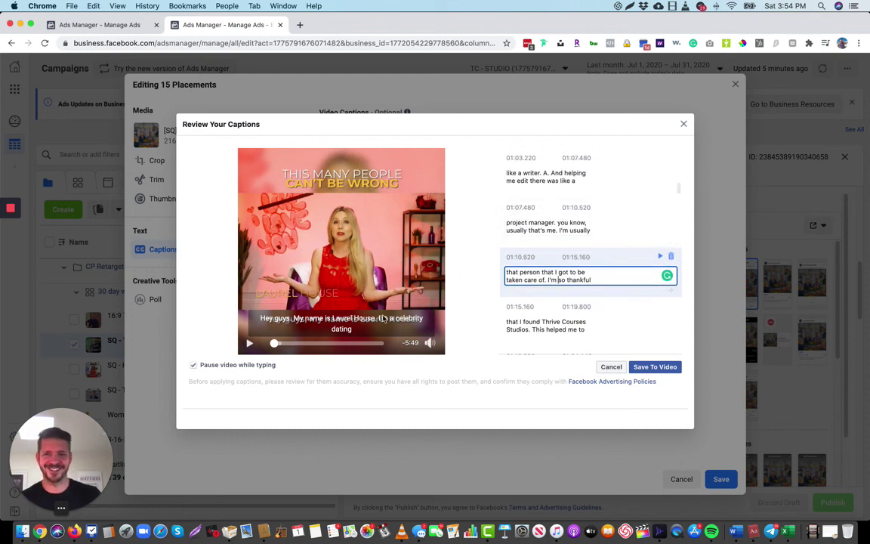